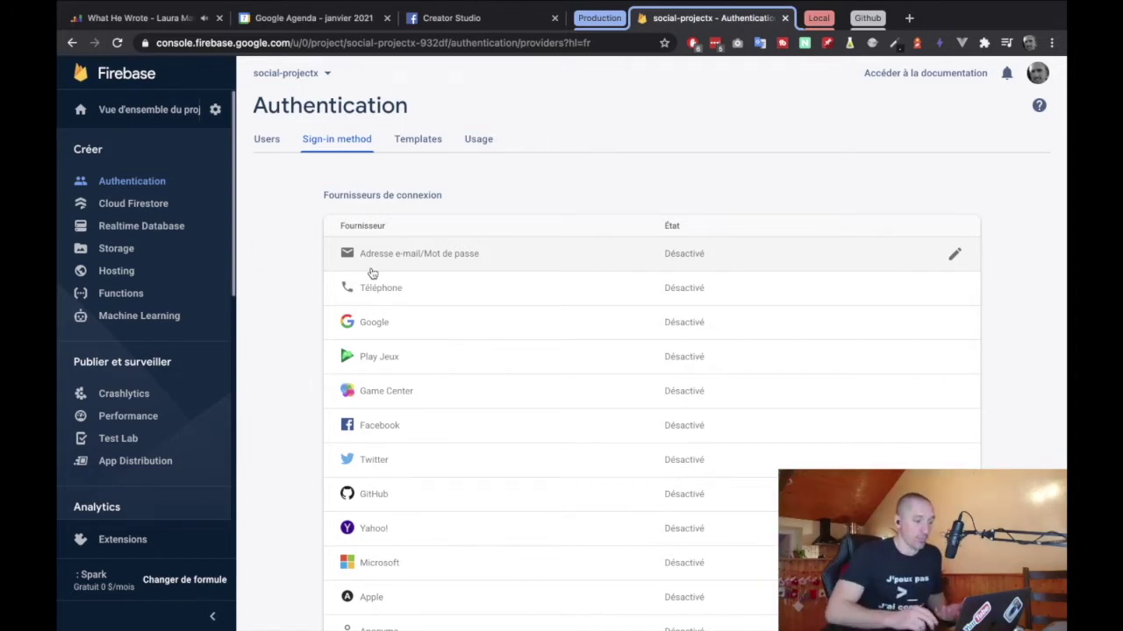
# - Create a Cloud Firestore database in production mode with its location set to eur3 (europe-west)
pyautogui.scroll(-2, 283, 303)
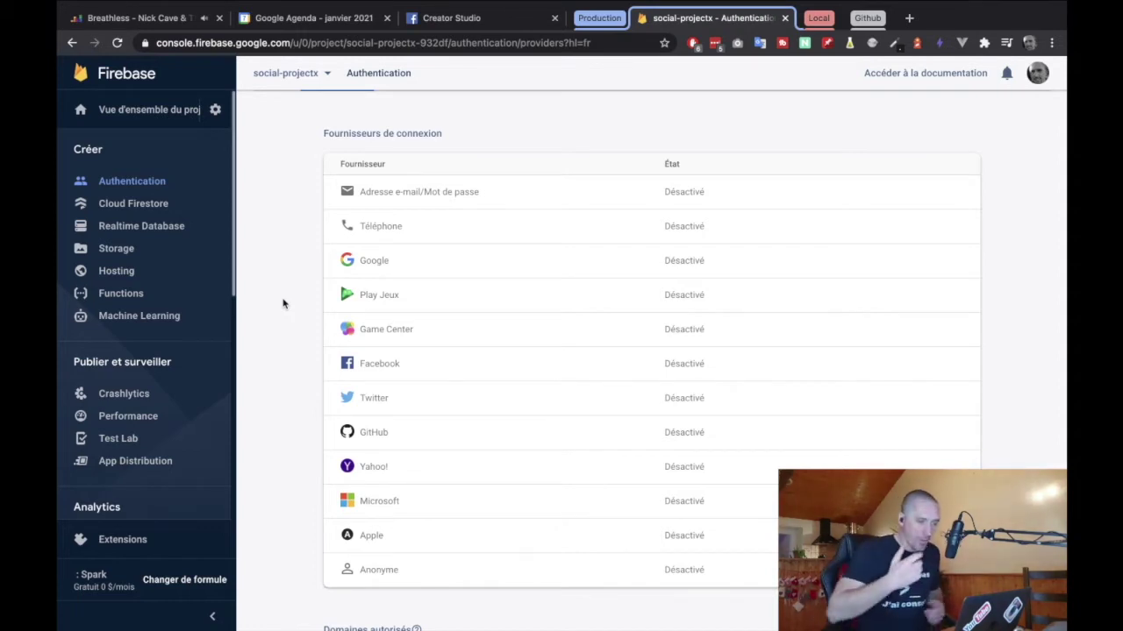
pyautogui.click(141, 203)
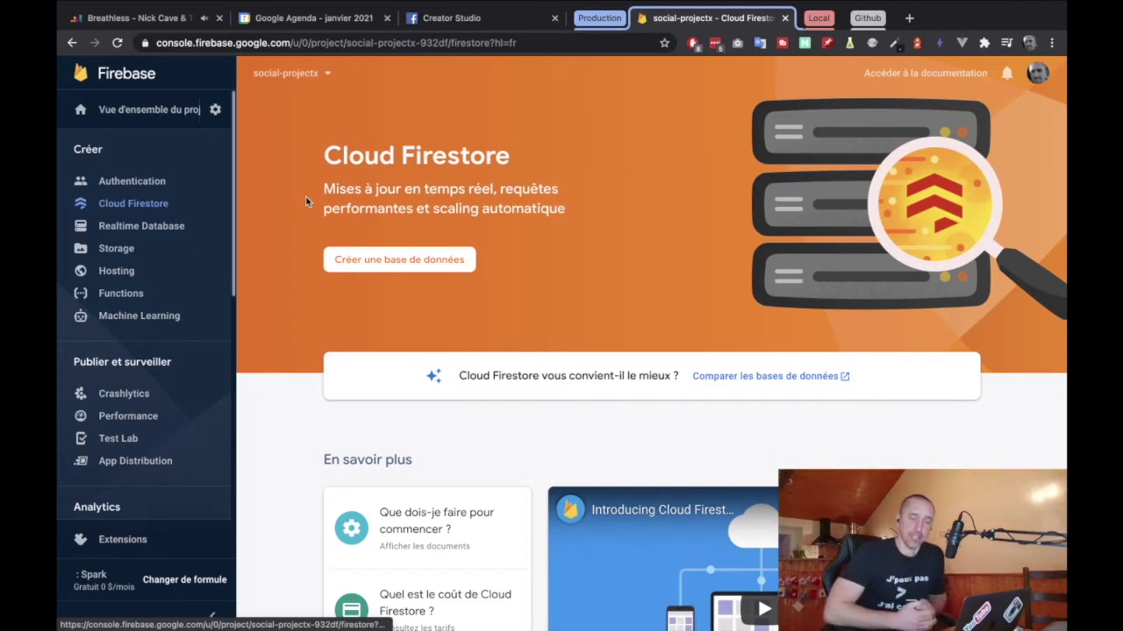
pyautogui.click(379, 258)
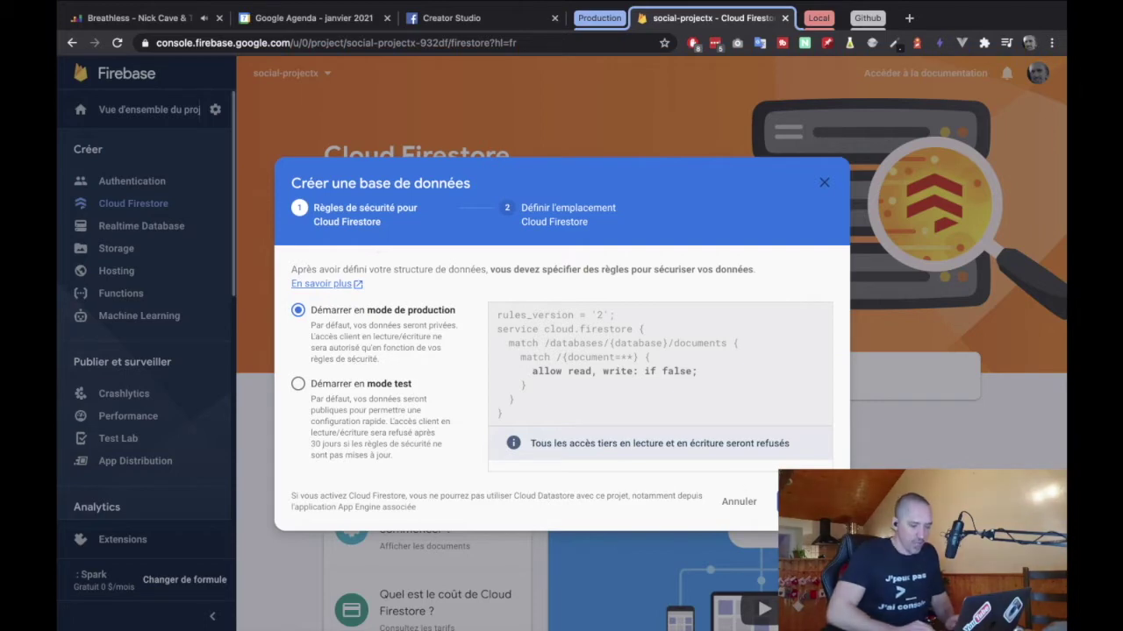
pyautogui.click(803, 500)
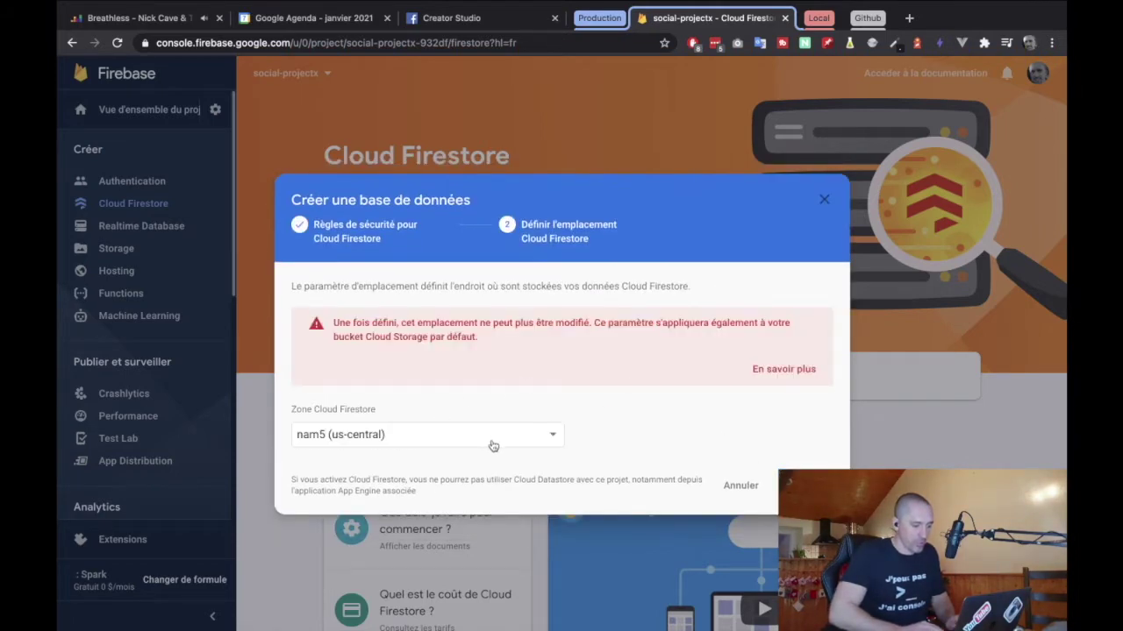
pyautogui.click(491, 446)
pyautogui.click(419, 453)
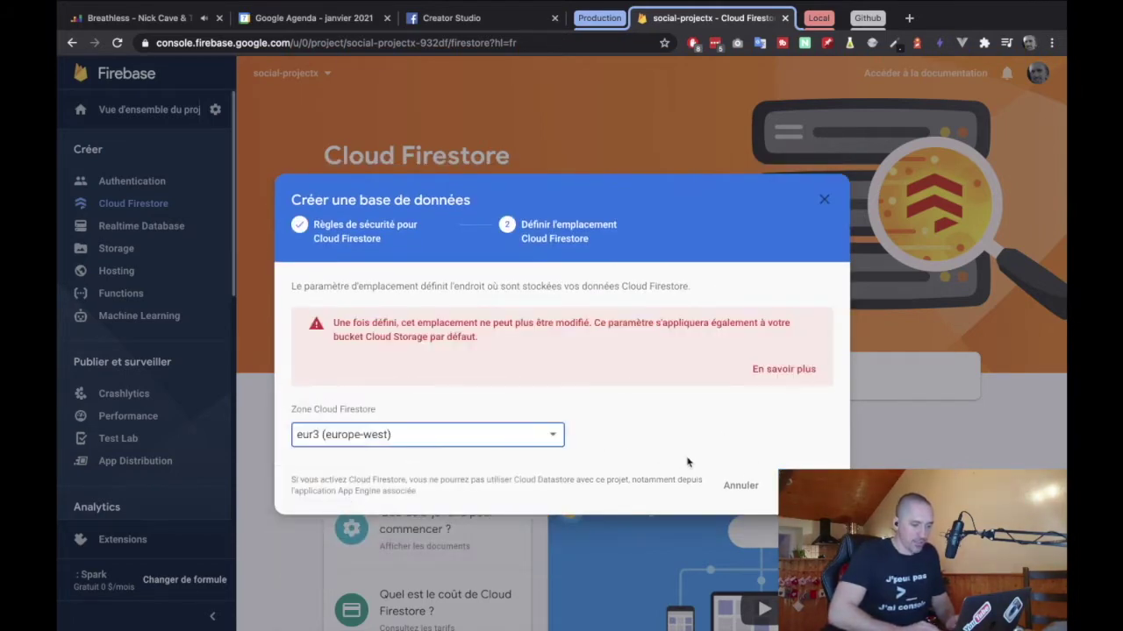
pyautogui.click(802, 485)
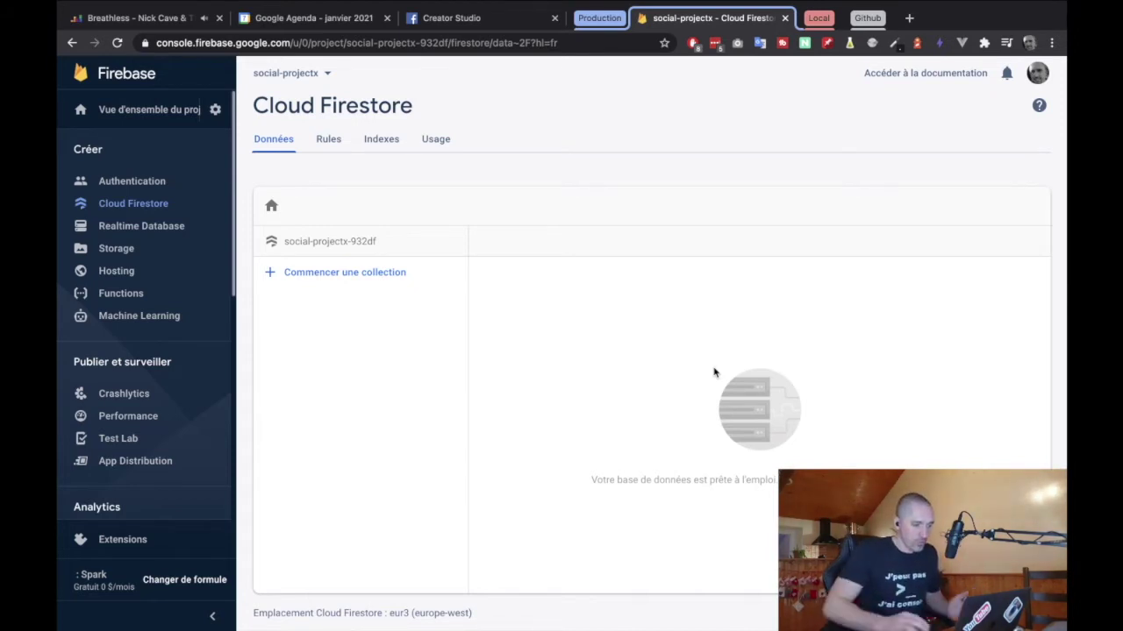
# - Start a root-level Firestore collection with the ID posts and proceed to its first document
pyautogui.click(350, 274)
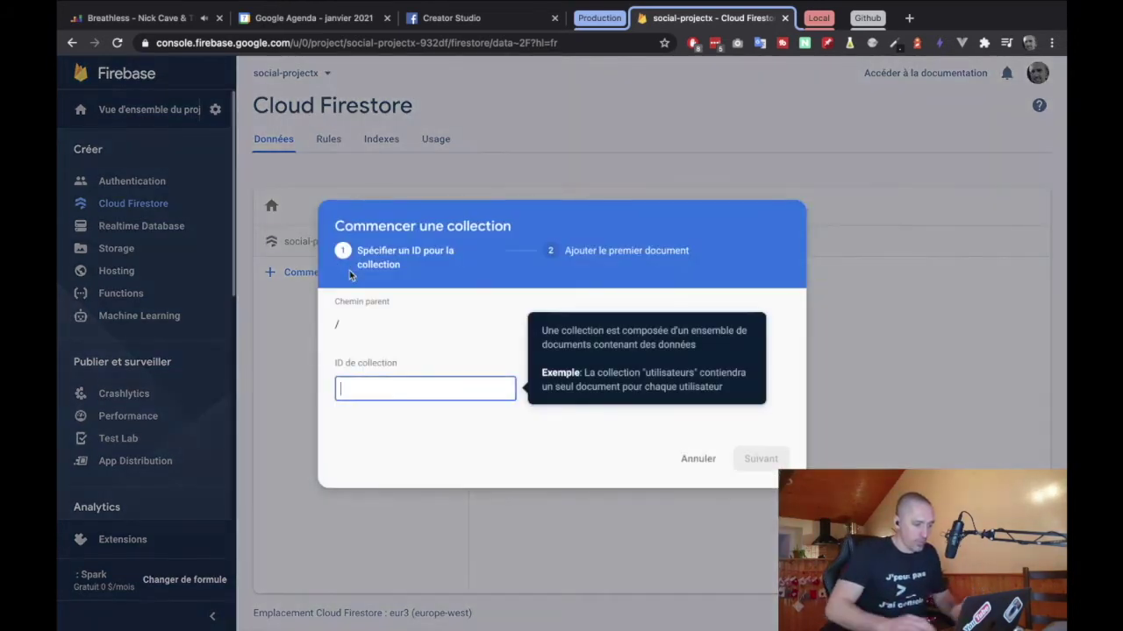
pyautogui.write('users')
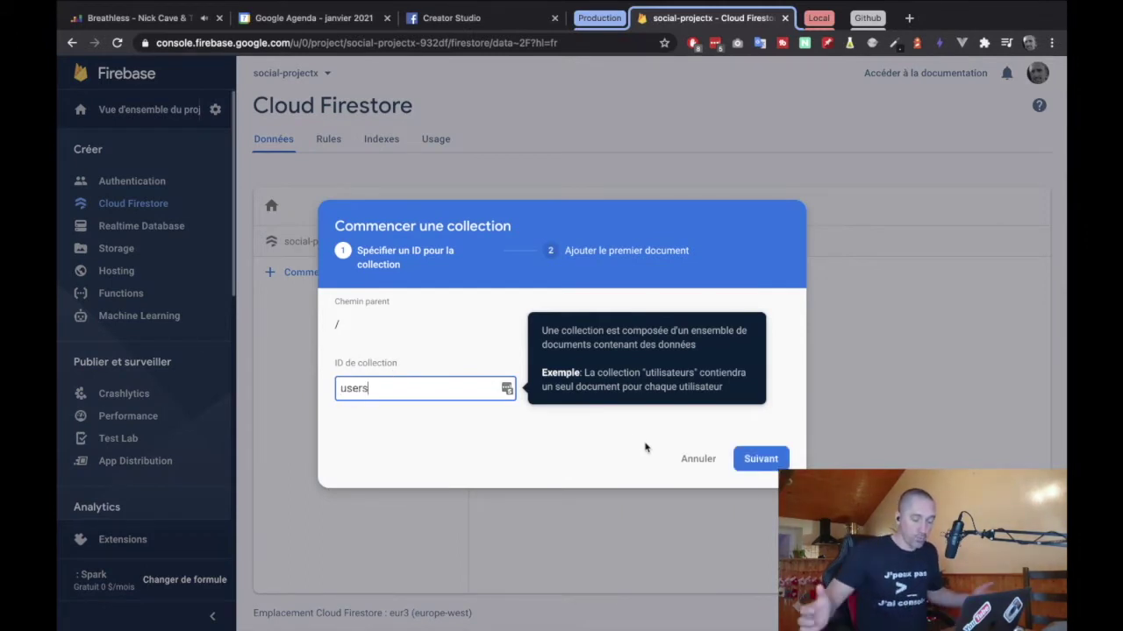
pyautogui.press('BackSpace')
pyautogui.press('BackSpace')
pyautogui.press('BackSpace')
pyautogui.press('BackSpace')
pyautogui.press('BackSpace')
pyautogui.write('posts')
pyautogui.click(760, 459)
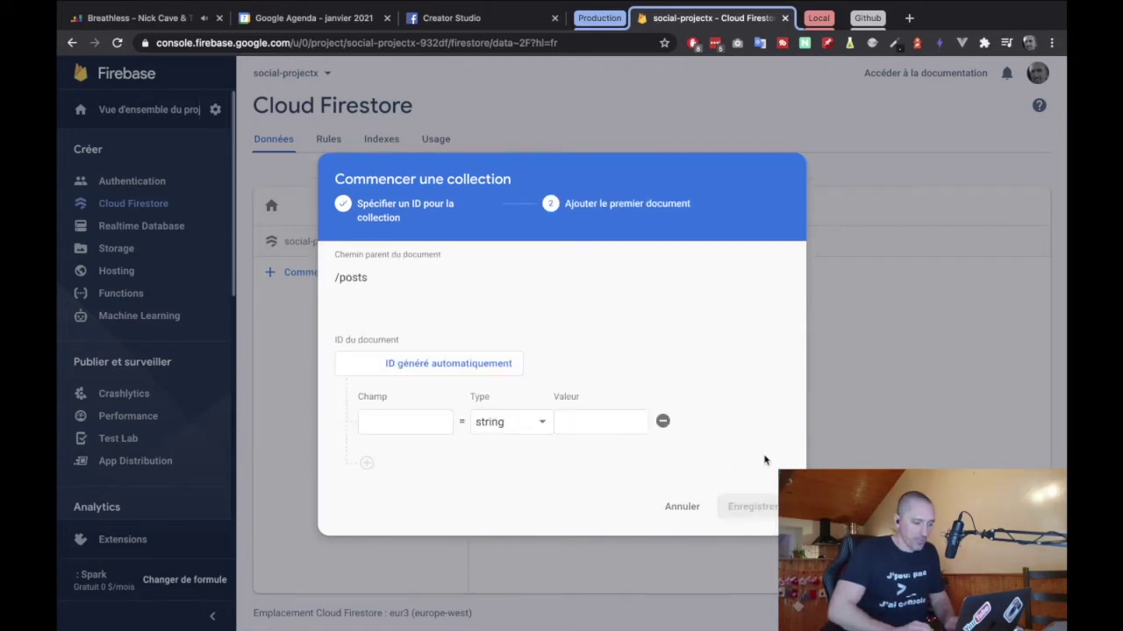
# - Give the first posts document an auto-generated ID and a string field title with a value beginning "mon sup"
pyautogui.click(451, 368)
pyautogui.click(393, 412)
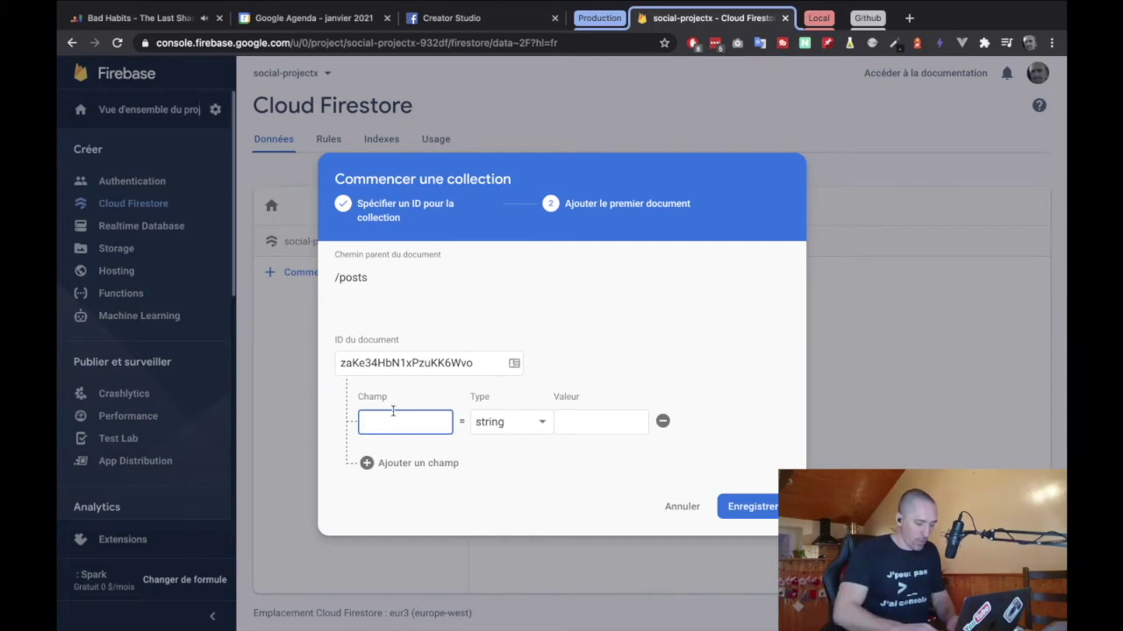
pyautogui.write('title')
pyautogui.click(568, 418)
pyautogui.write('mon sup')
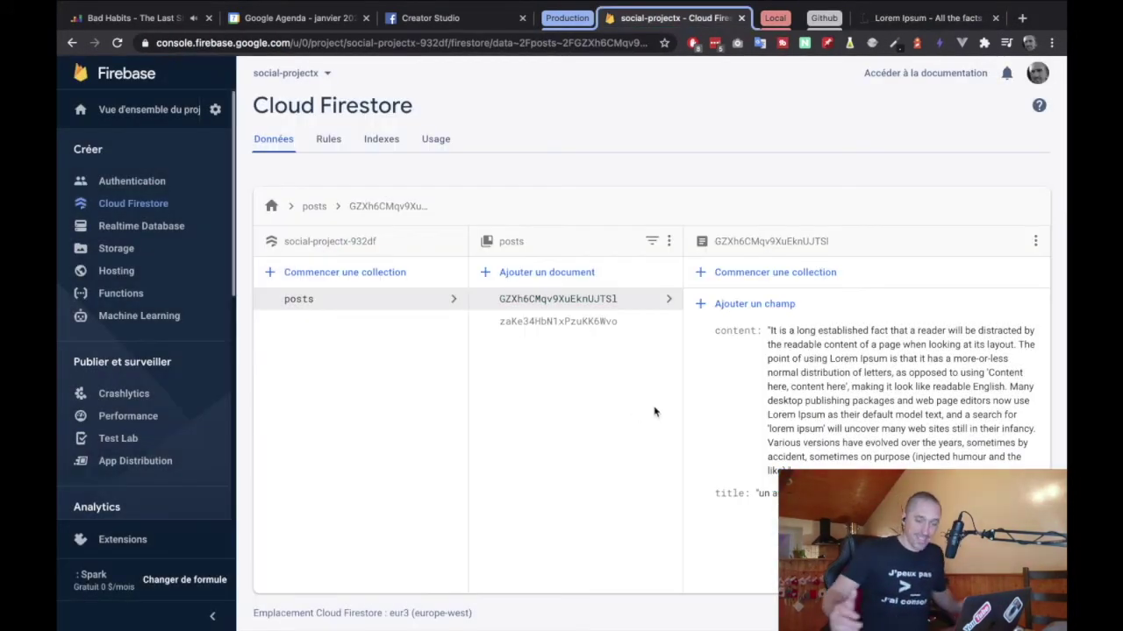
# - View the contents of both documents in the posts collection, ending on the one beginning with GZXh6
pyautogui.click(565, 322)
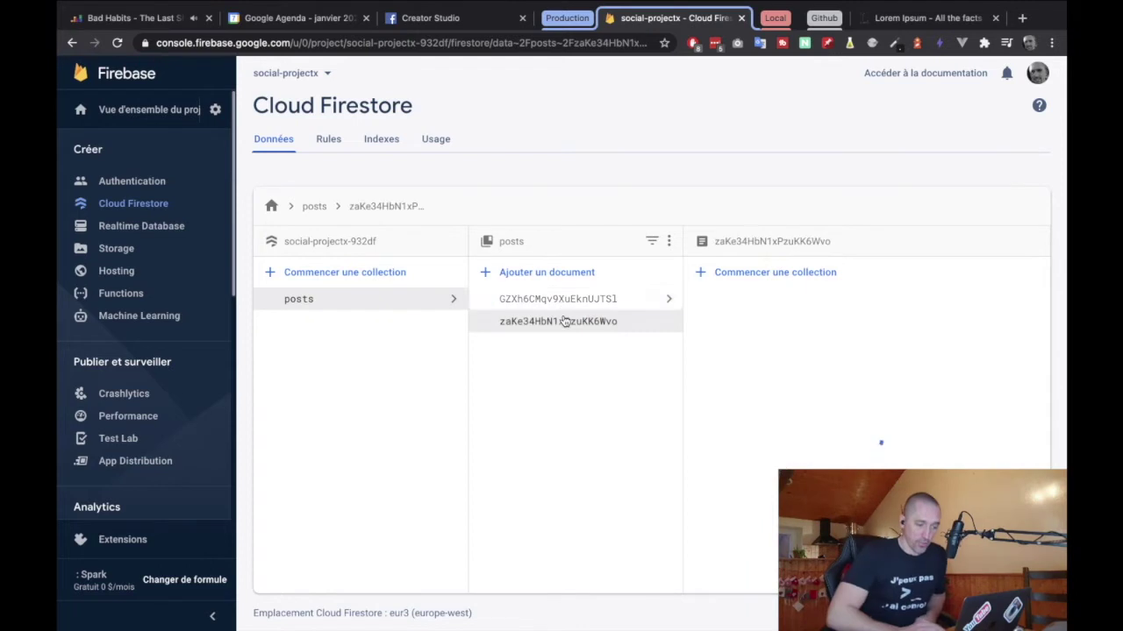
pyautogui.click(563, 302)
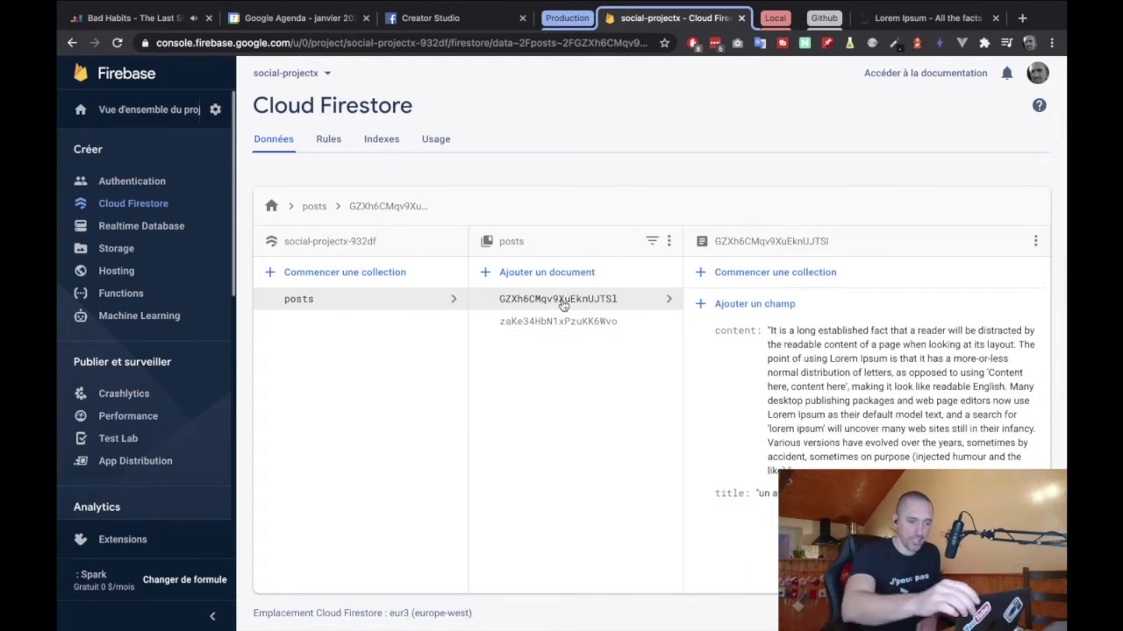
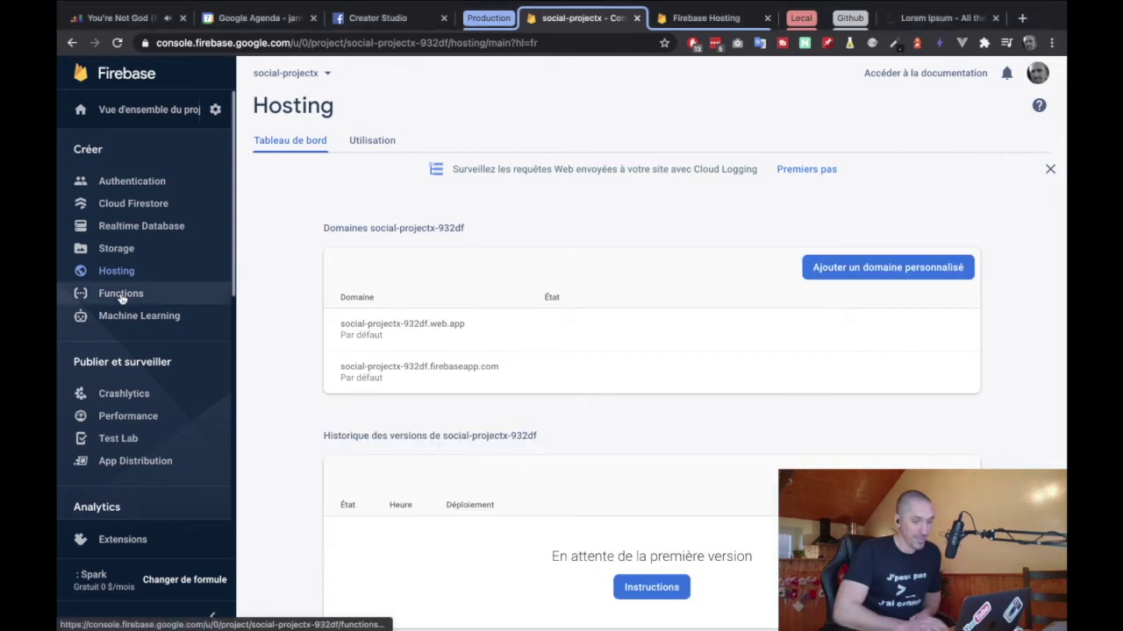
# - Upgrade the project to the pay-as-you-go Blaze plan from the Functions page
pyautogui.click(121, 297)
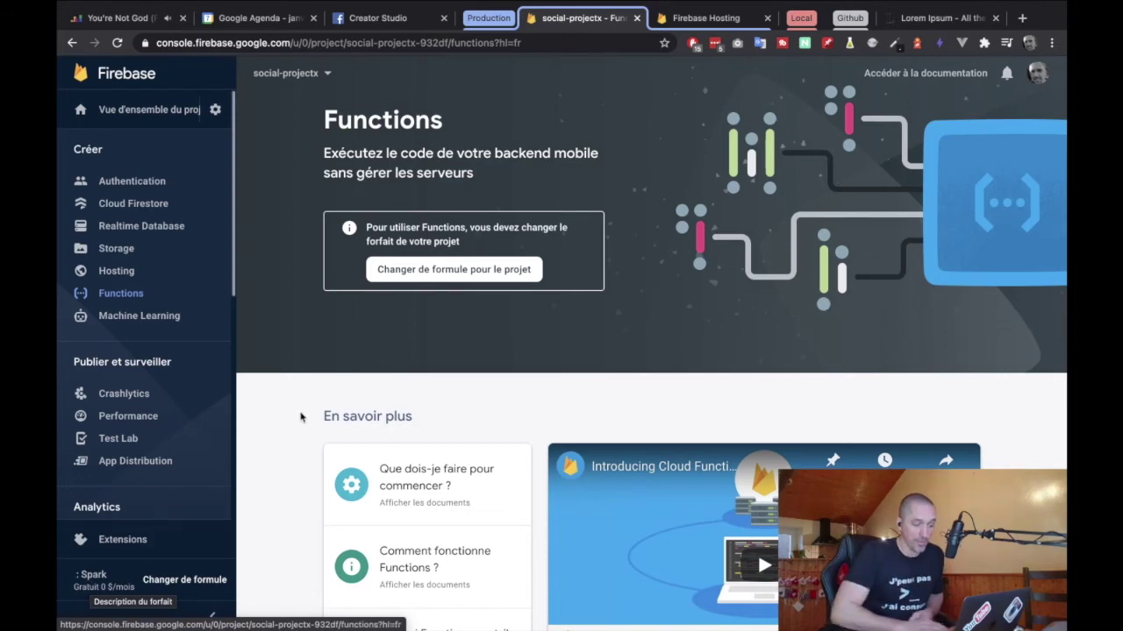
pyautogui.click(456, 272)
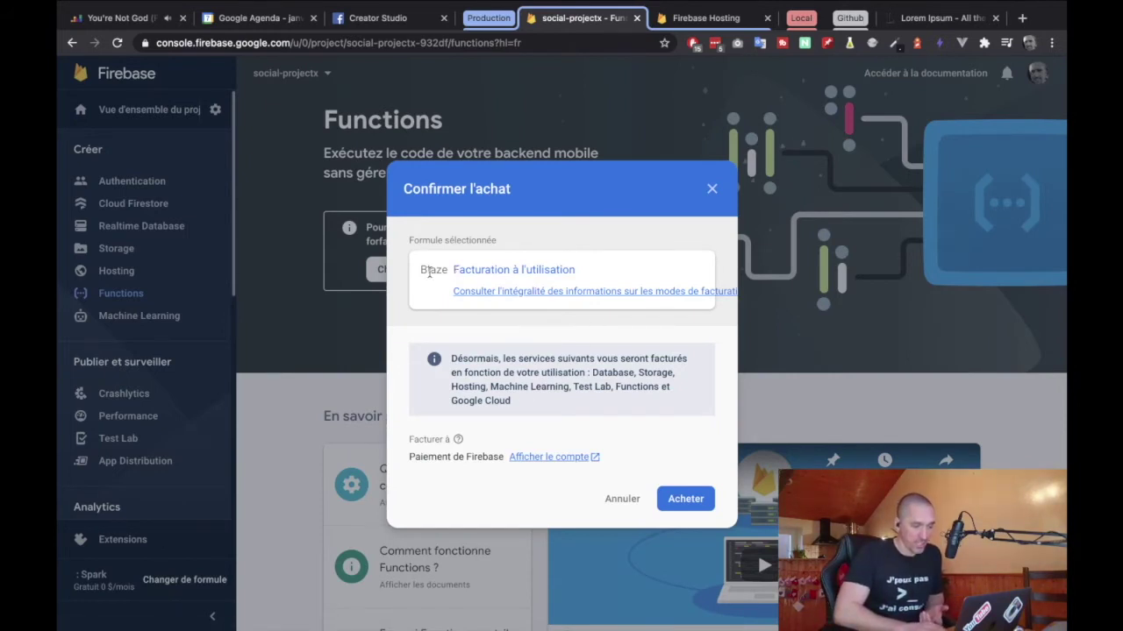
pyautogui.moveTo(423, 272); pyautogui.dragTo(449, 271)
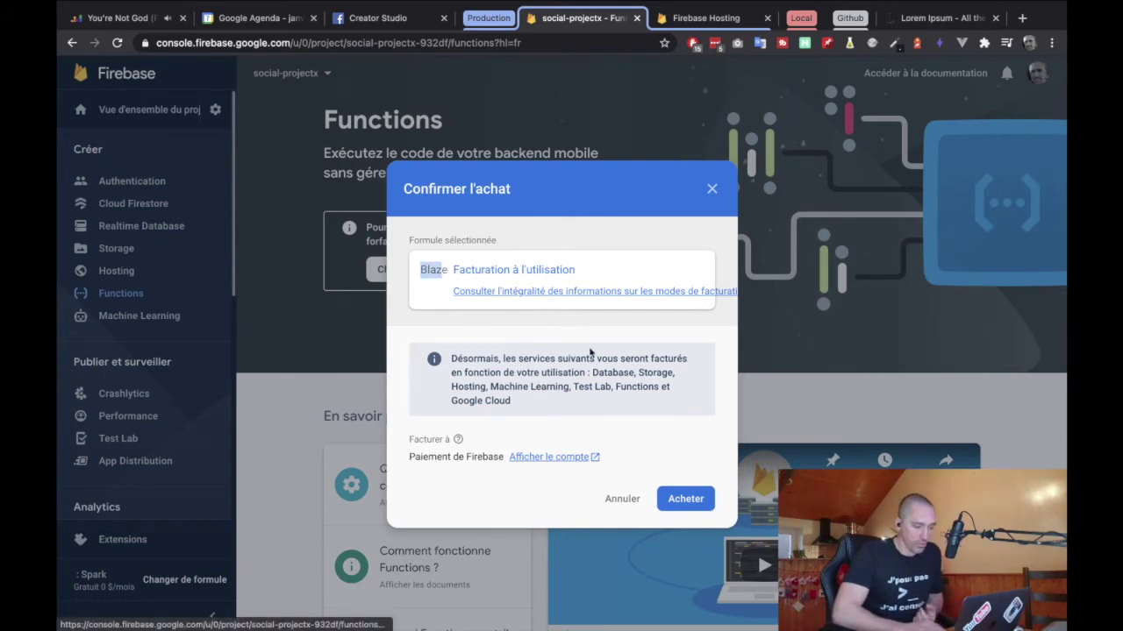
pyautogui.click(686, 501)
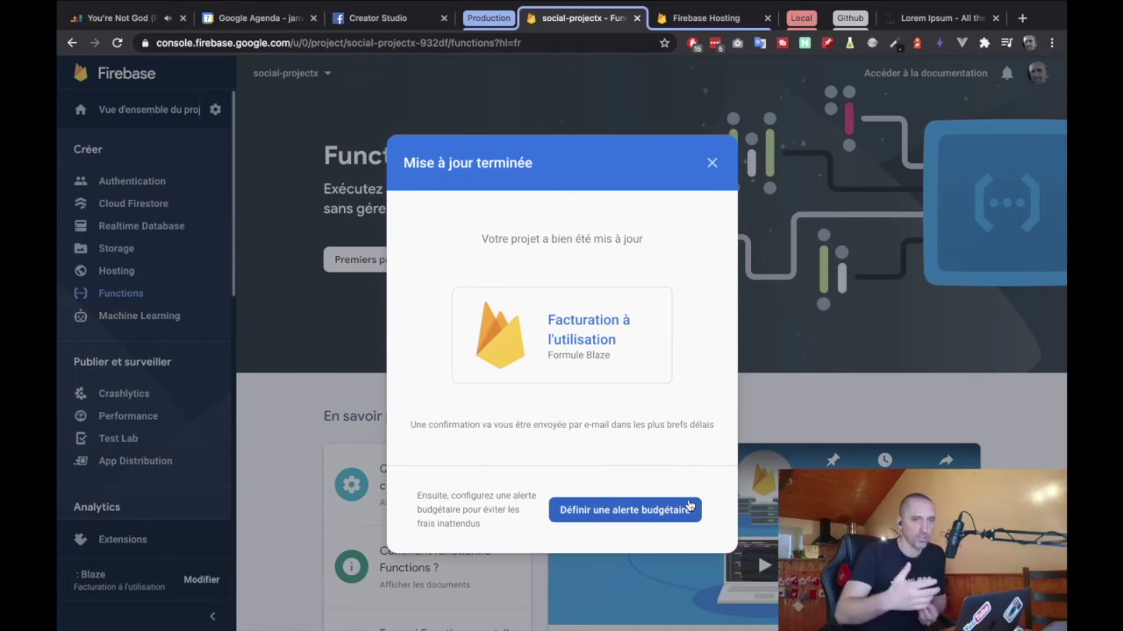
# - Define a budget alert of $10 for the project and close the plan update dialog
pyautogui.click(642, 513)
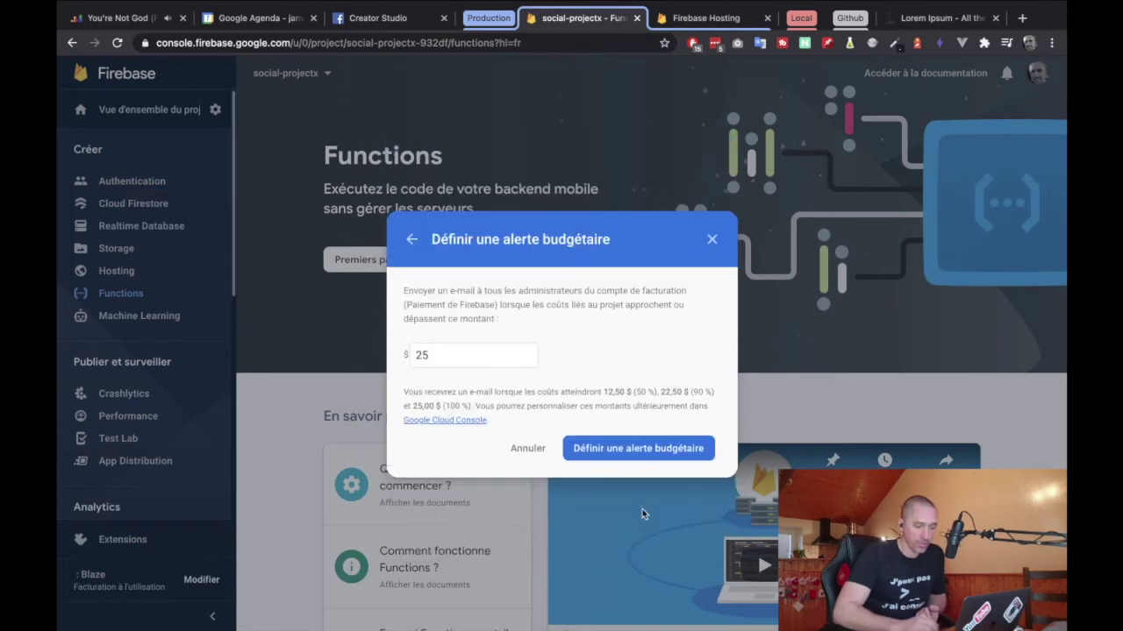
pyautogui.moveTo(442, 360); pyautogui.dragTo(388, 361)
pyautogui.write('10')
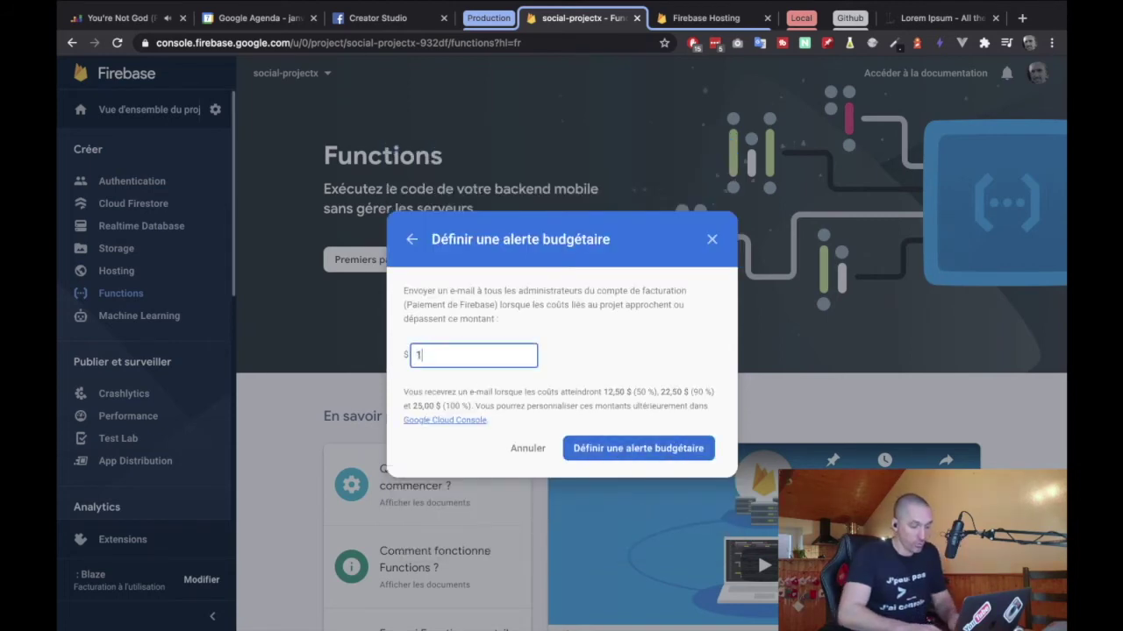
pyautogui.click(598, 345)
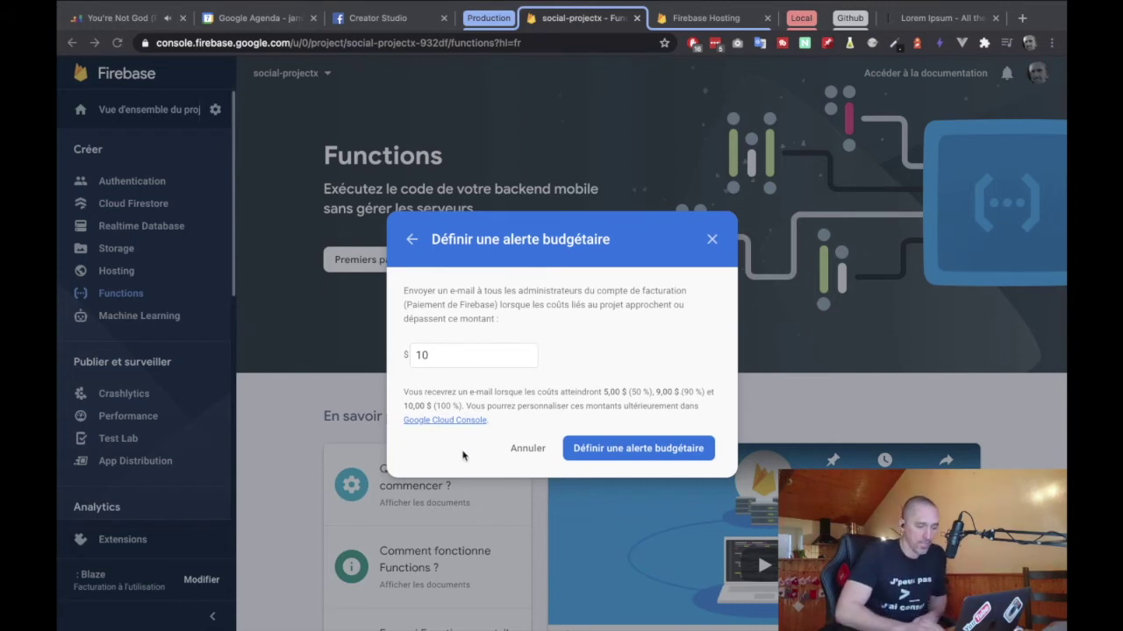
pyautogui.click(635, 449)
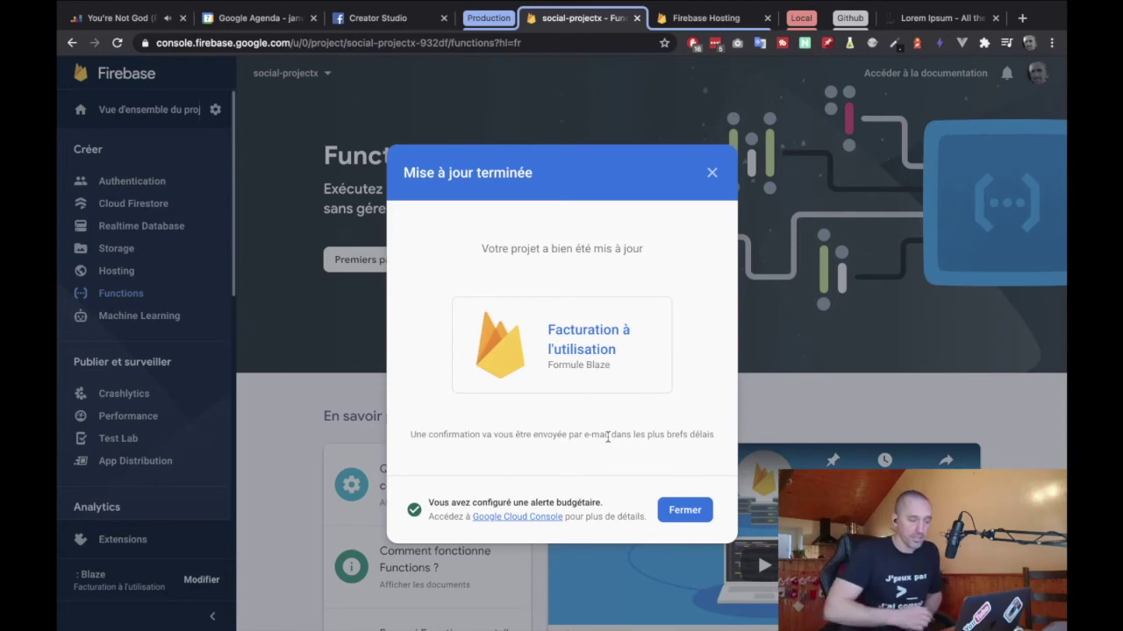
pyautogui.click(685, 510)
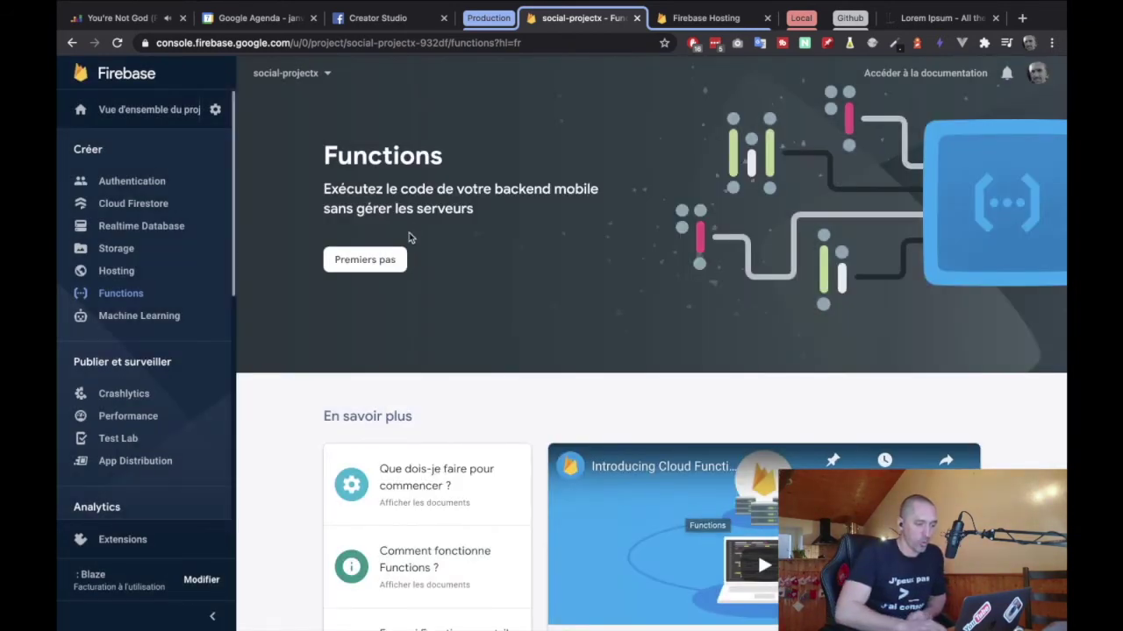
# - Go through the Functions setup guide's installation and deployment instructions and finish it
pyautogui.click(372, 265)
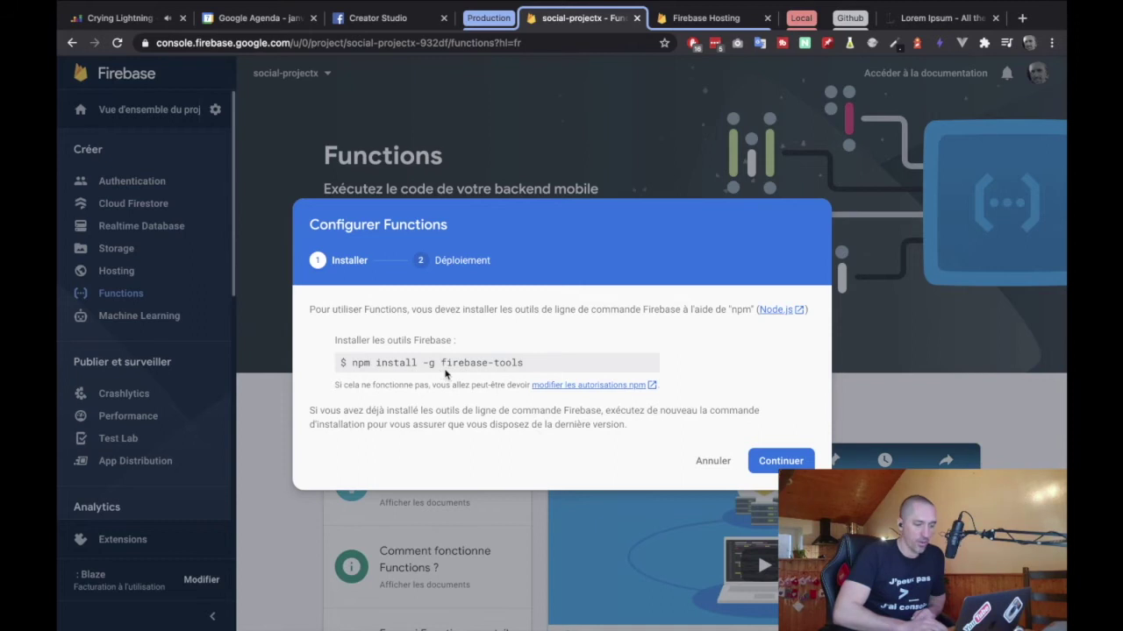
pyautogui.click(780, 462)
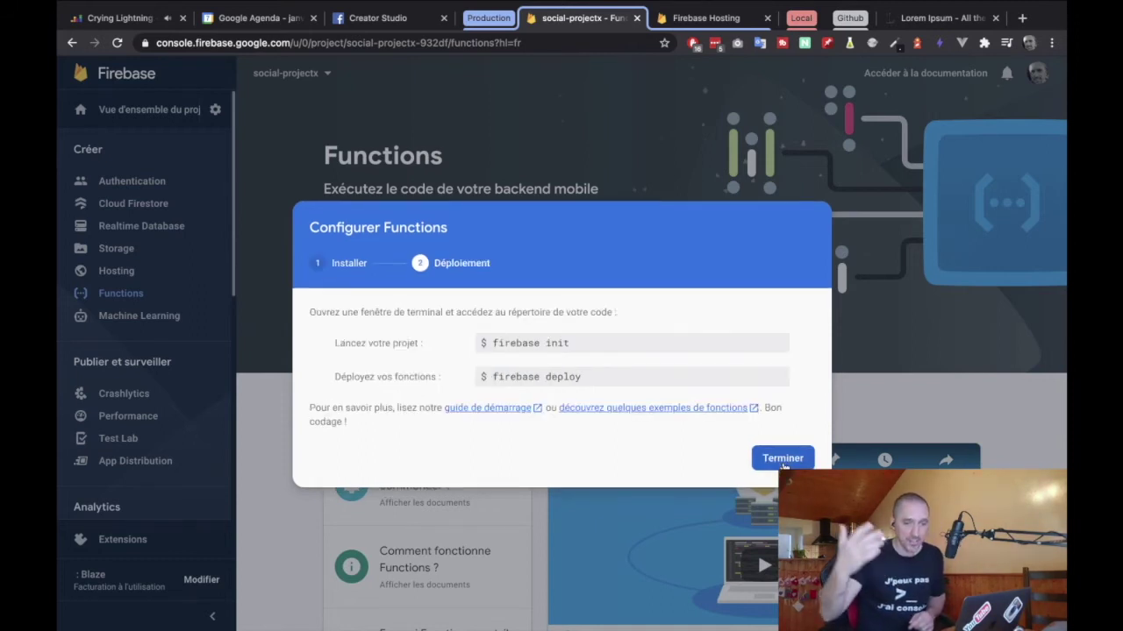
pyautogui.click(781, 460)
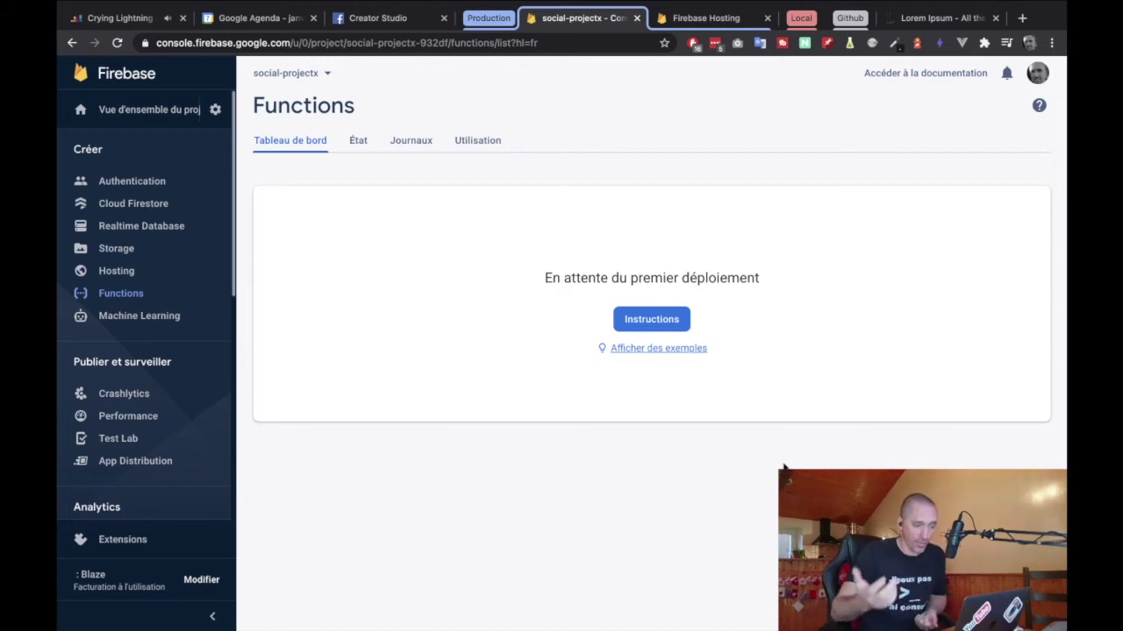
# - Open the Functions État view and look through the console's Publier et surveiller, Analytics and Engager services
pyautogui.click(358, 145)
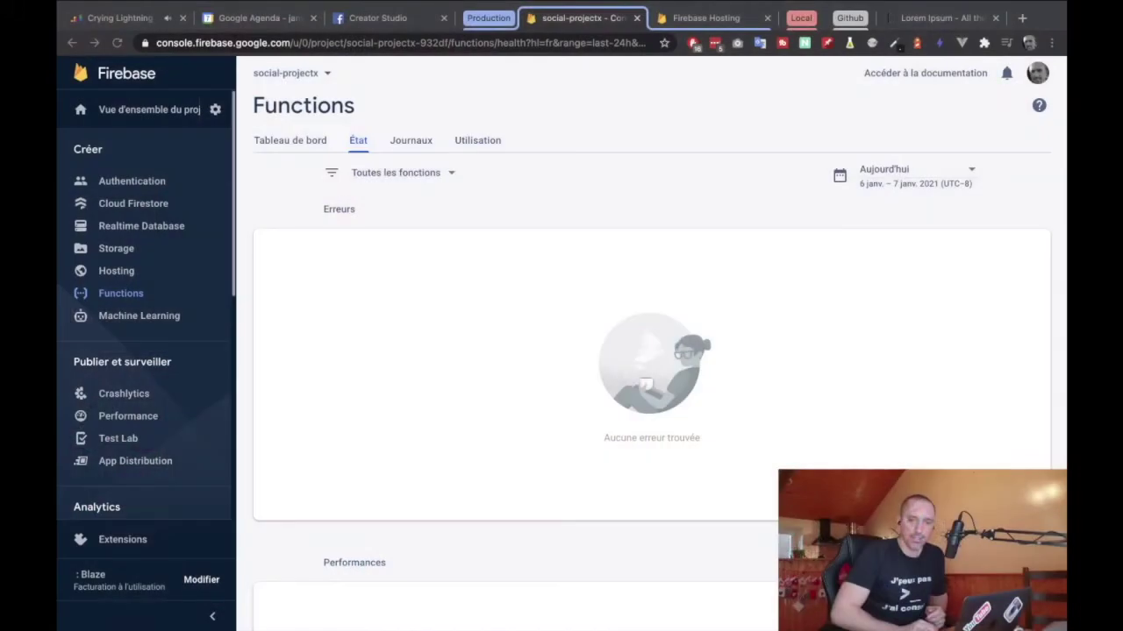
pyautogui.scroll(-2, 175, 403)
pyautogui.scroll(-1, 169, 402)
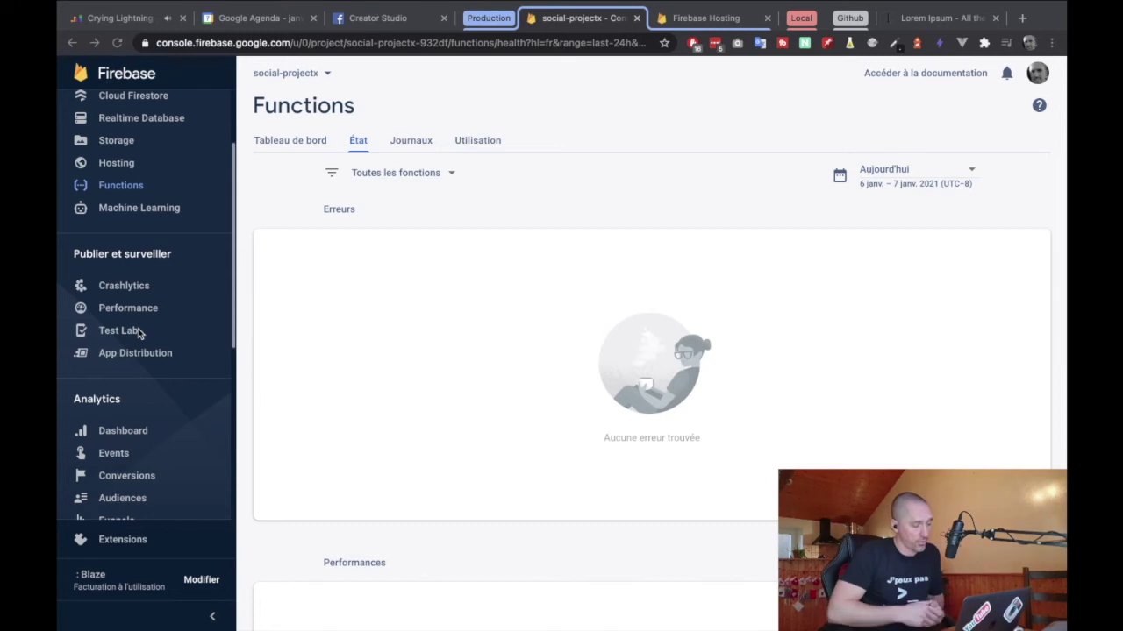
pyautogui.scroll(-4, 140, 332)
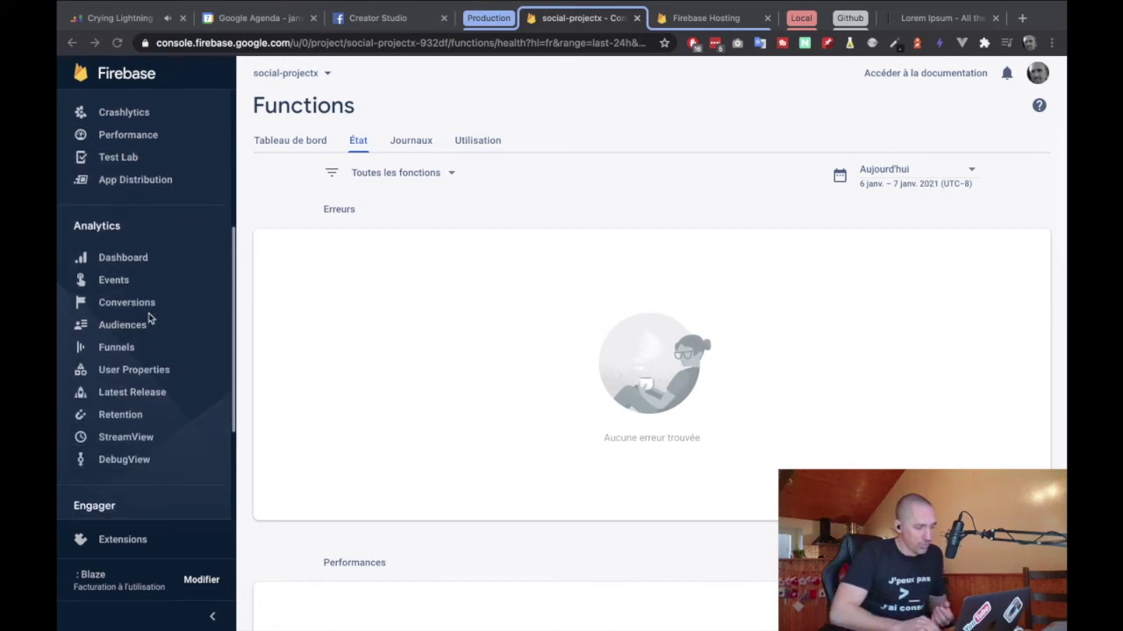
pyautogui.scroll(1, 145, 290)
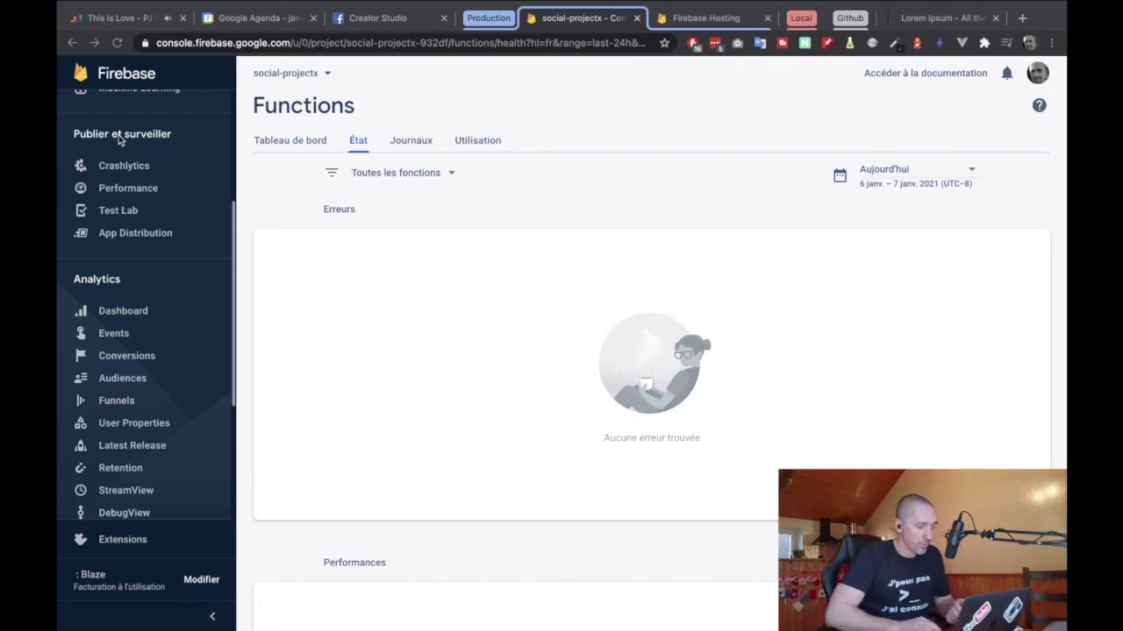
pyautogui.scroll(-2, 150, 271)
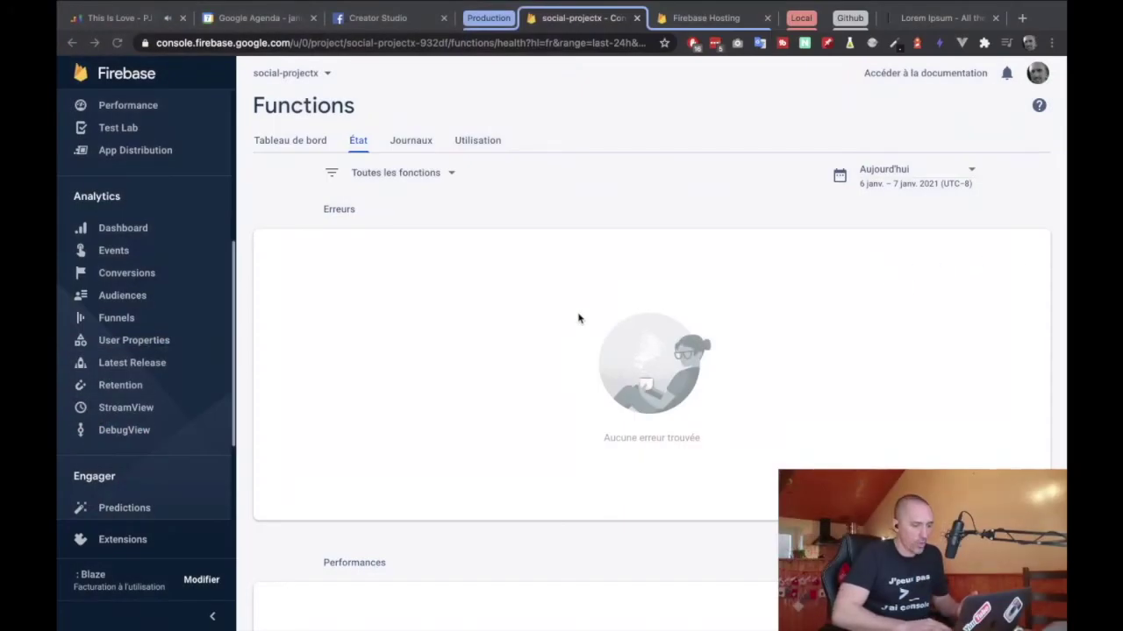
pyautogui.scroll(-3, 70, 494)
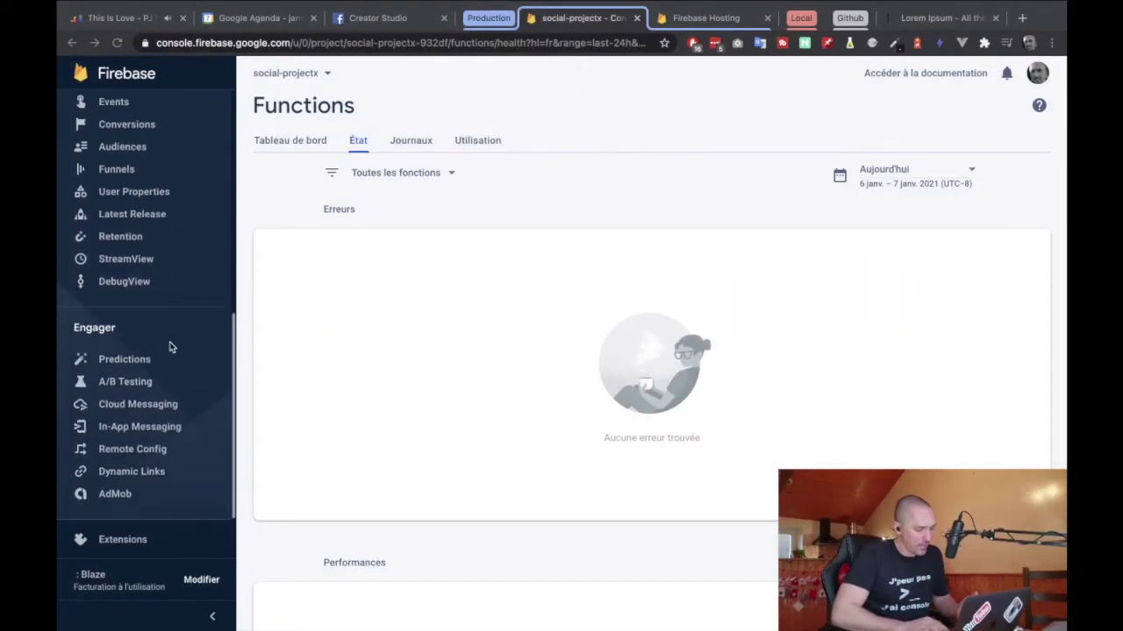